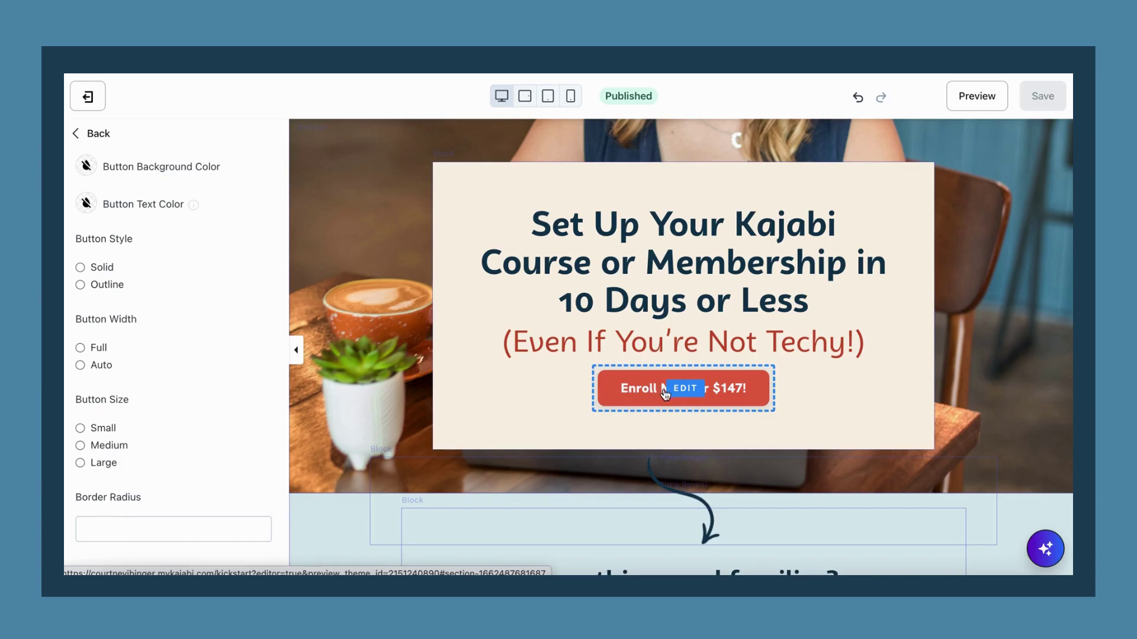
Step: Select the ENROLL NOW FOR $147! button under Today's Price to show its Call To Action settings
{"action": "left_click", "coordinate": [746, 383]}
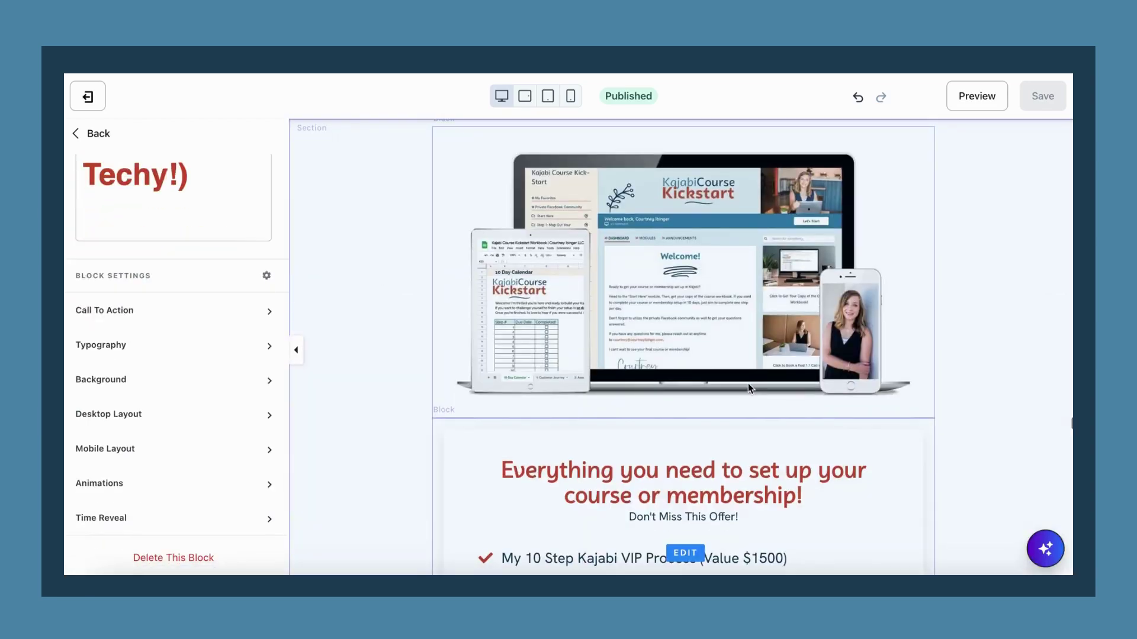
{"action": "scroll", "coordinate": [698, 356], "scroll_direction": "down", "scroll_amount": 3}
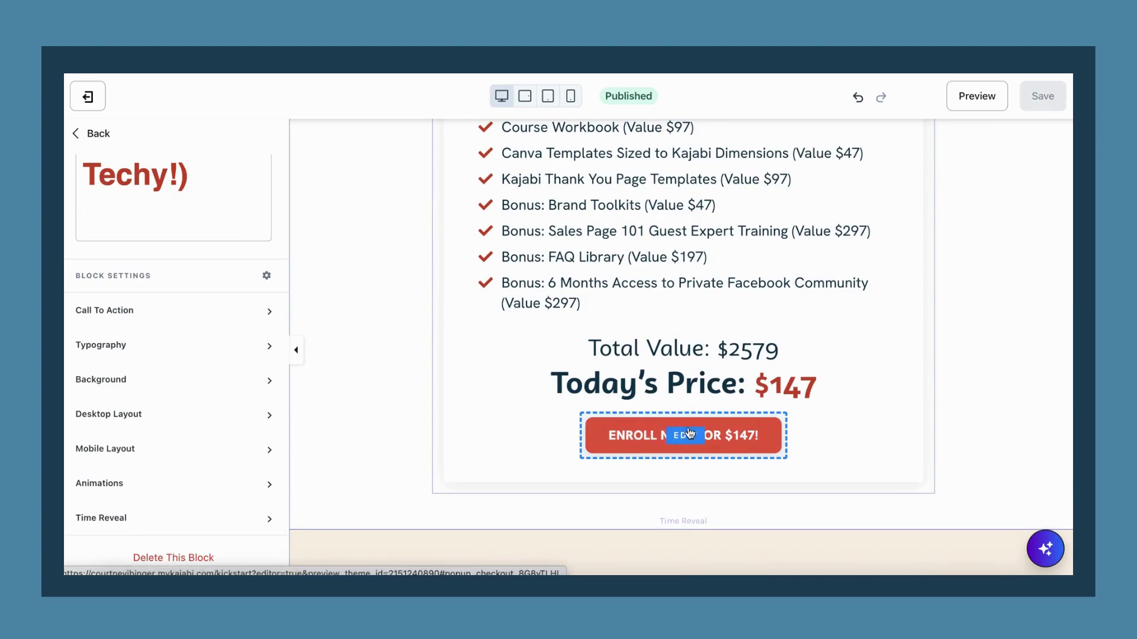
{"action": "left_click", "coordinate": [650, 438]}
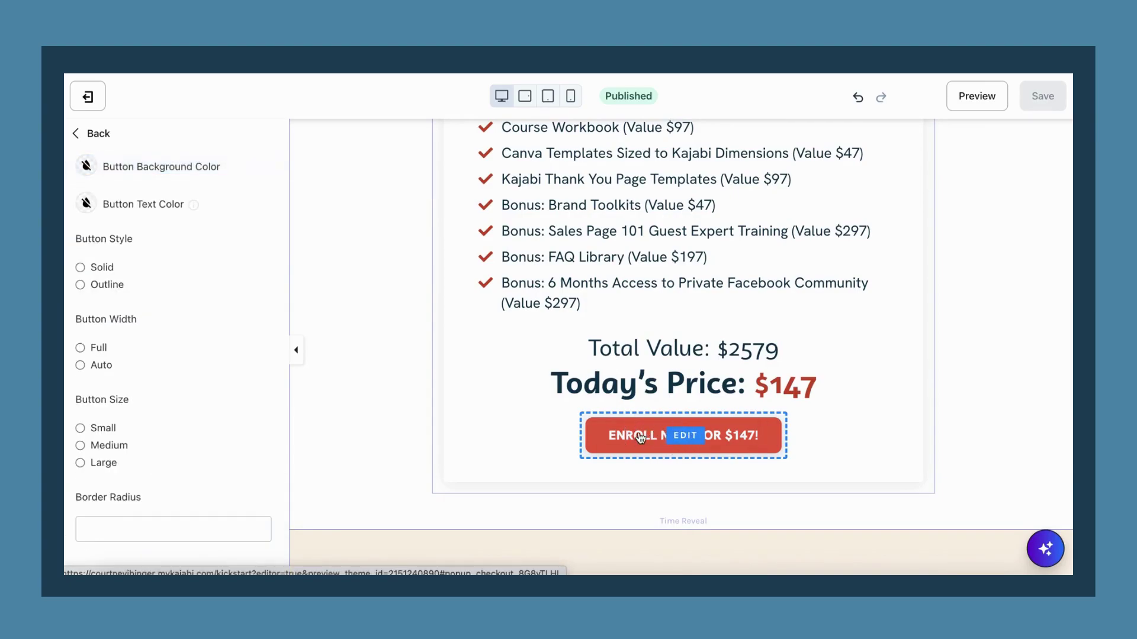
{"action": "scroll", "coordinate": [250, 406], "scroll_direction": "up", "scroll_amount": 4}
{"action": "scroll", "coordinate": [251, 404], "scroll_direction": "up", "scroll_amount": 3}
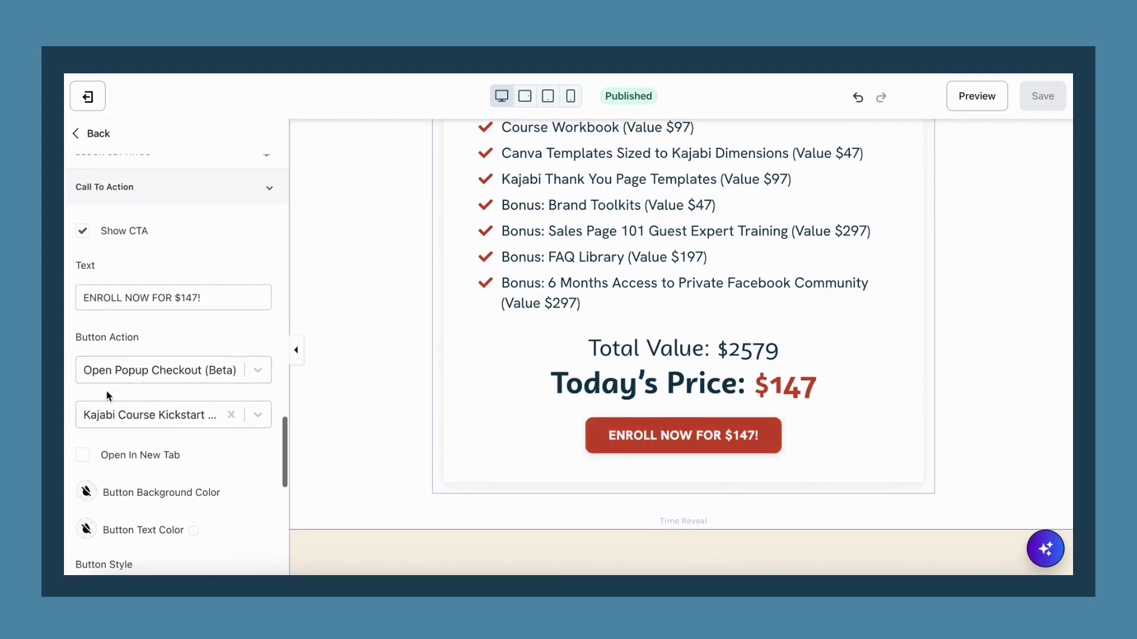
Step: Set Button Action to Open Popup Checkout (Beta) with the Kajabi Course Kickstart offer, and save the page
{"action": "left_click", "coordinate": [251, 364]}
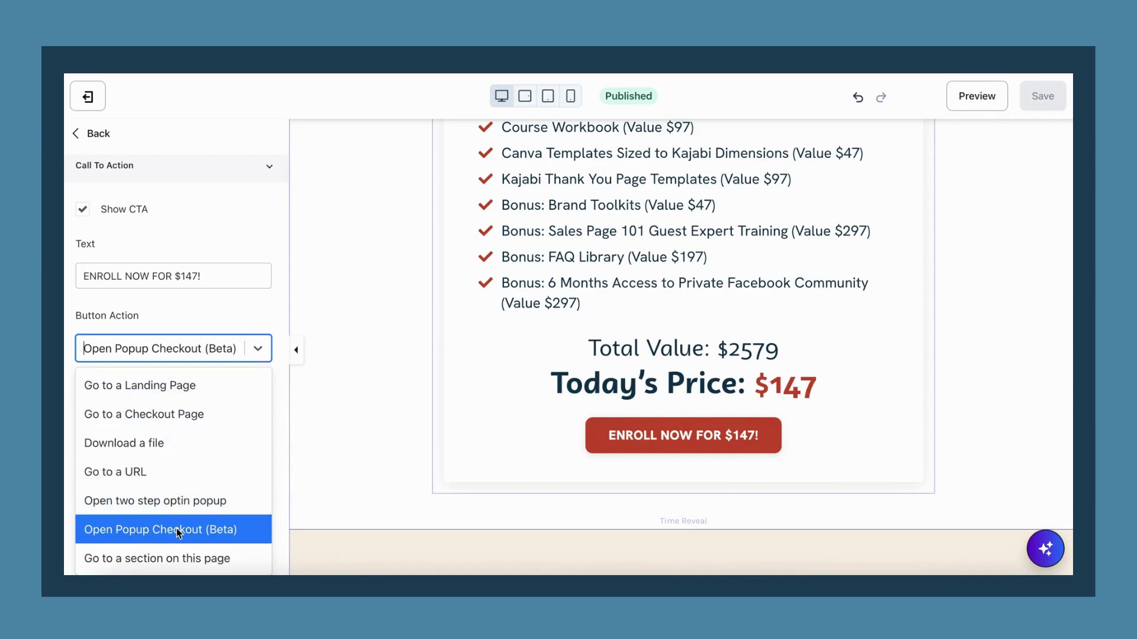
{"action": "left_click", "coordinate": [209, 533]}
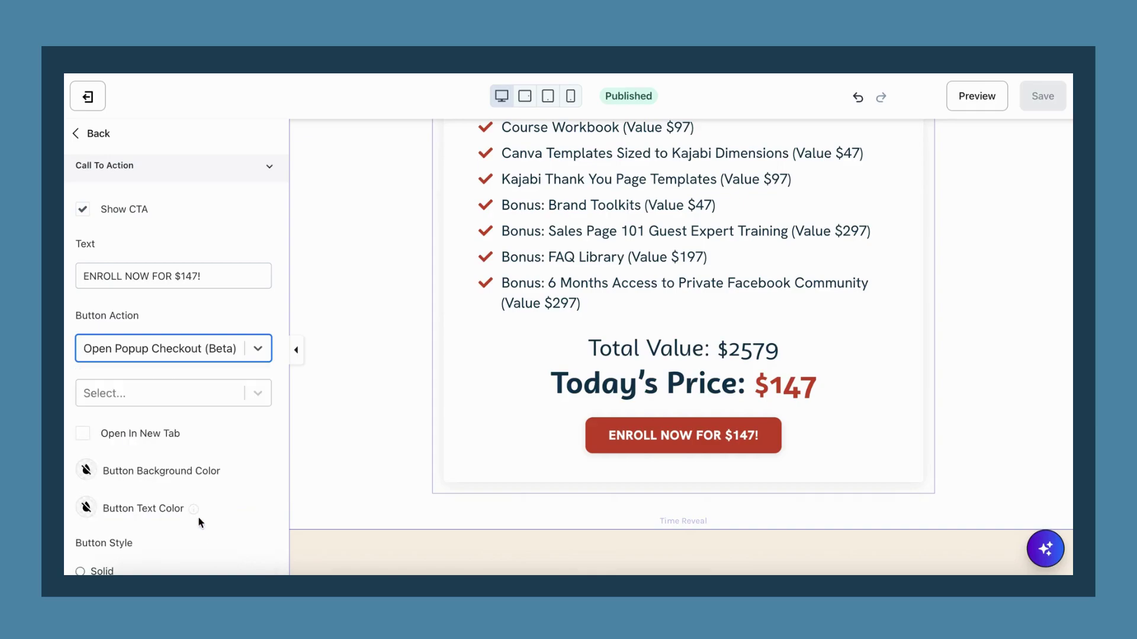
{"action": "left_click", "coordinate": [254, 396]}
{"action": "scroll", "coordinate": [236, 450], "scroll_direction": "down", "scroll_amount": 1}
{"action": "scroll", "coordinate": [236, 460], "scroll_direction": "down", "scroll_amount": 1}
{"action": "left_click", "coordinate": [225, 486]}
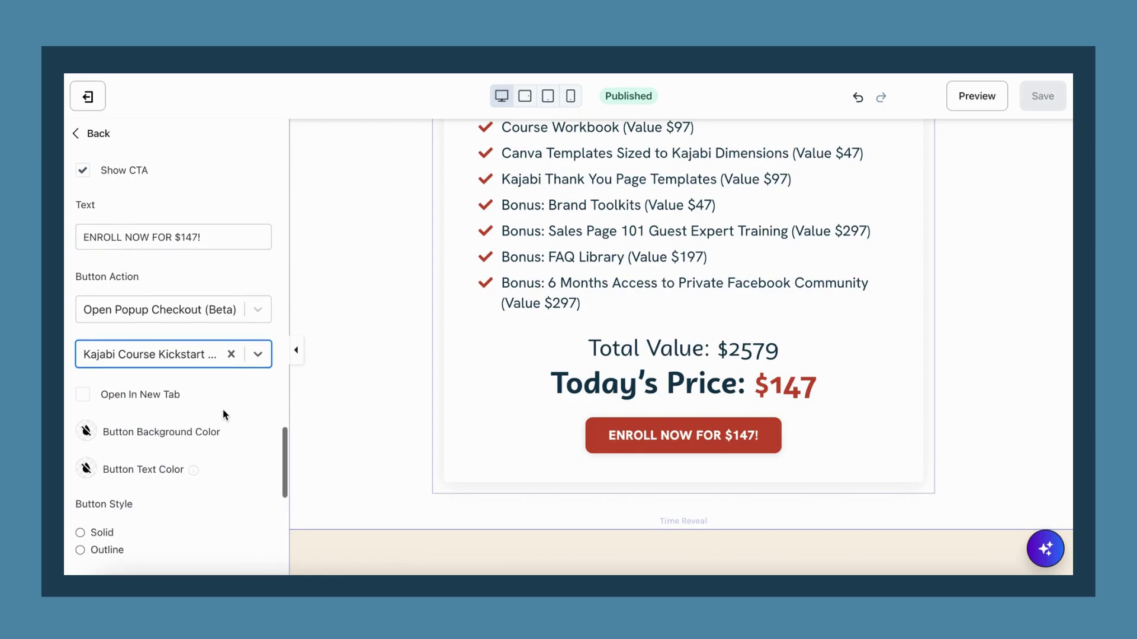
{"action": "left_click", "coordinate": [1037, 95]}
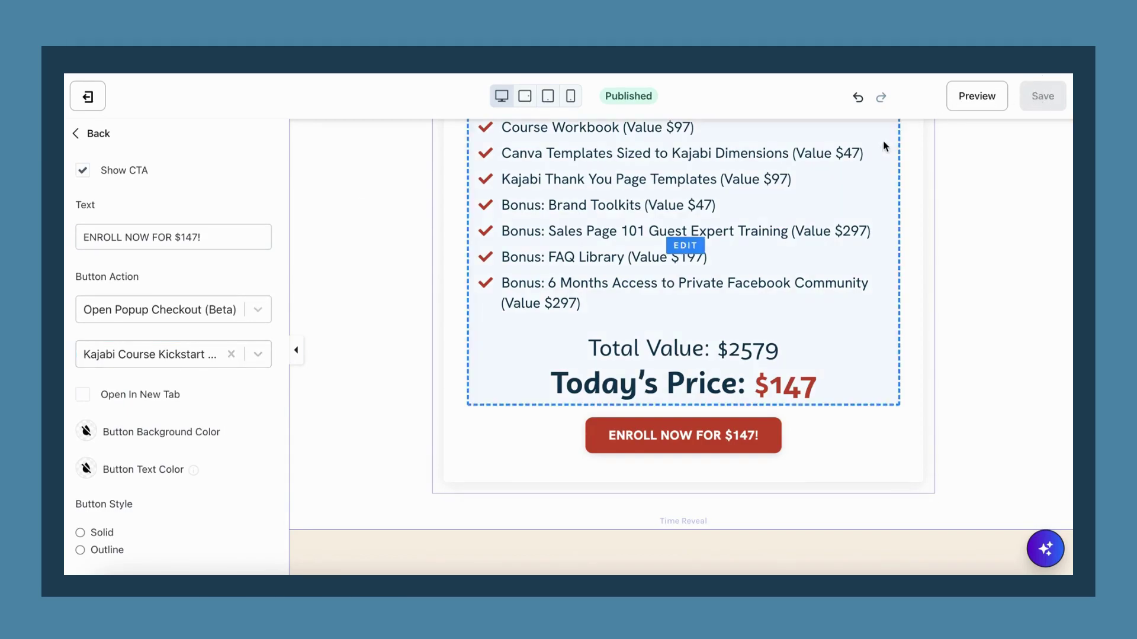
Step: In Preview, click ENROLL NOW FOR $147! and review the Kajabi Course Kickstart popup checkout form
{"action": "left_click", "coordinate": [976, 96]}
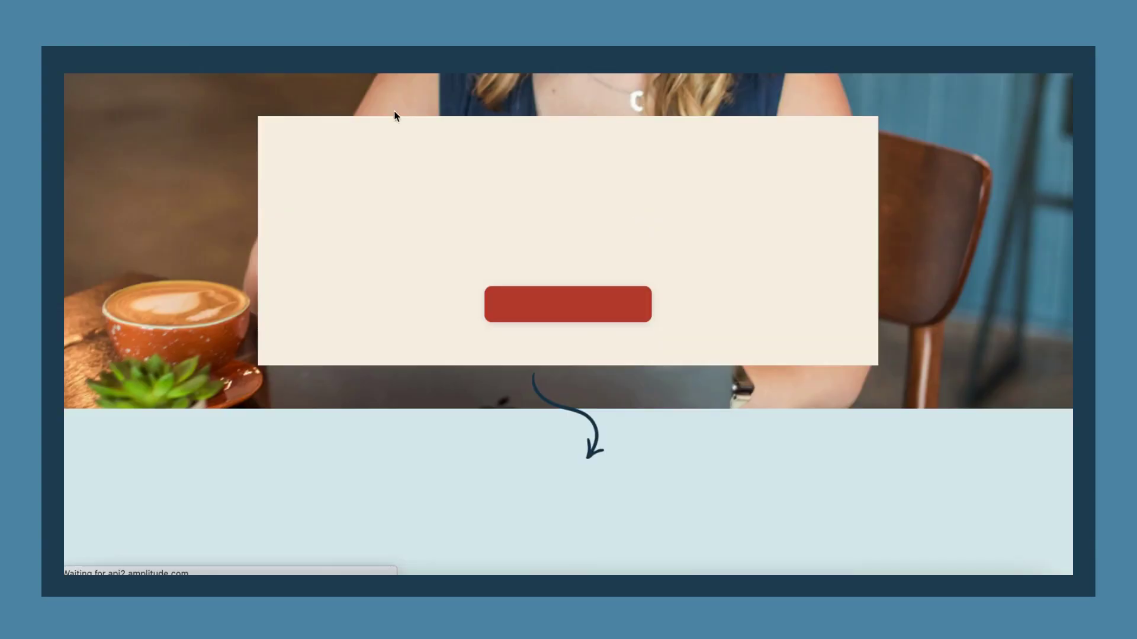
{"action": "left_click", "coordinate": [588, 299]}
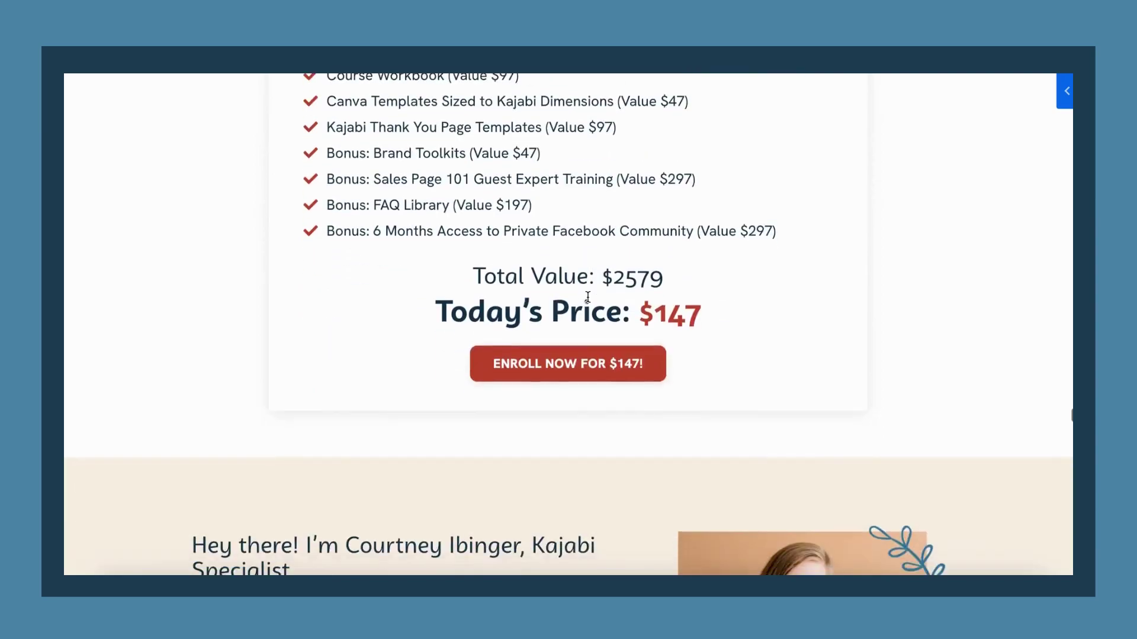
{"action": "left_click", "coordinate": [587, 359]}
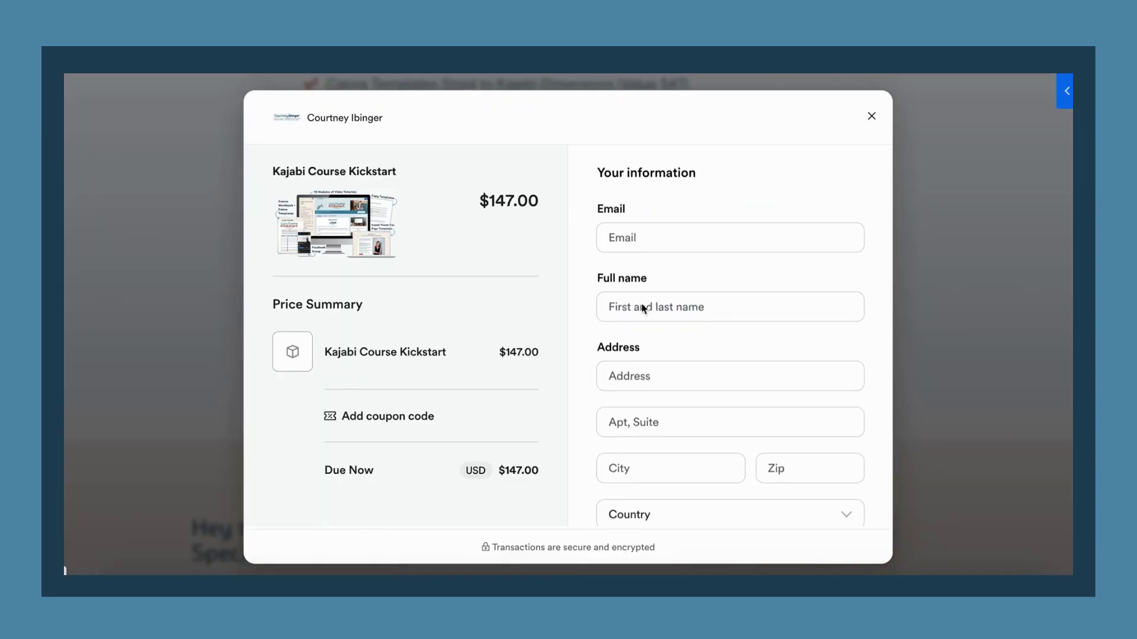
{"action": "scroll", "coordinate": [691, 217], "scroll_direction": "down", "scroll_amount": 1}
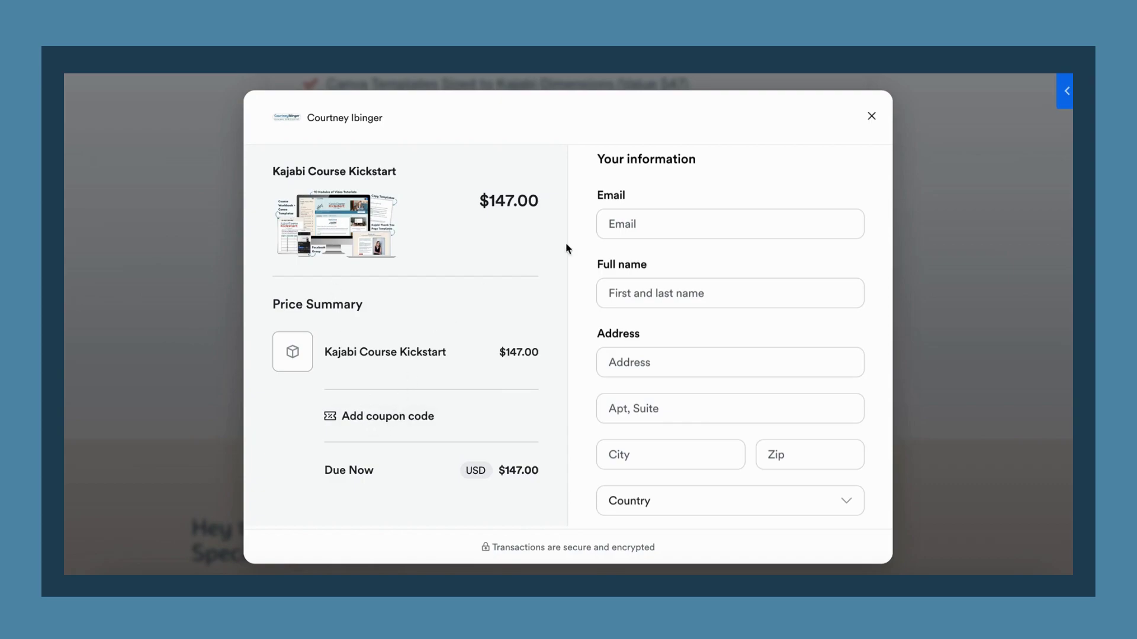
{"action": "scroll", "coordinate": [694, 234], "scroll_direction": "down", "scroll_amount": 4}
{"action": "scroll", "coordinate": [694, 234], "scroll_direction": "down", "scroll_amount": 4}
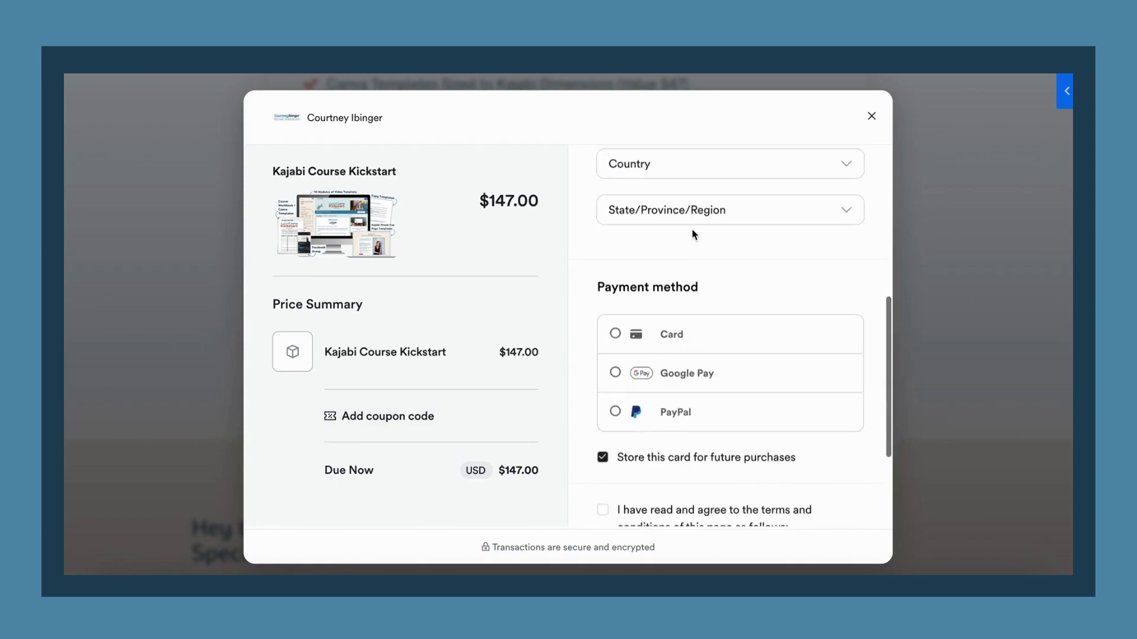
{"action": "scroll", "coordinate": [696, 279], "scroll_direction": "down", "scroll_amount": 2}
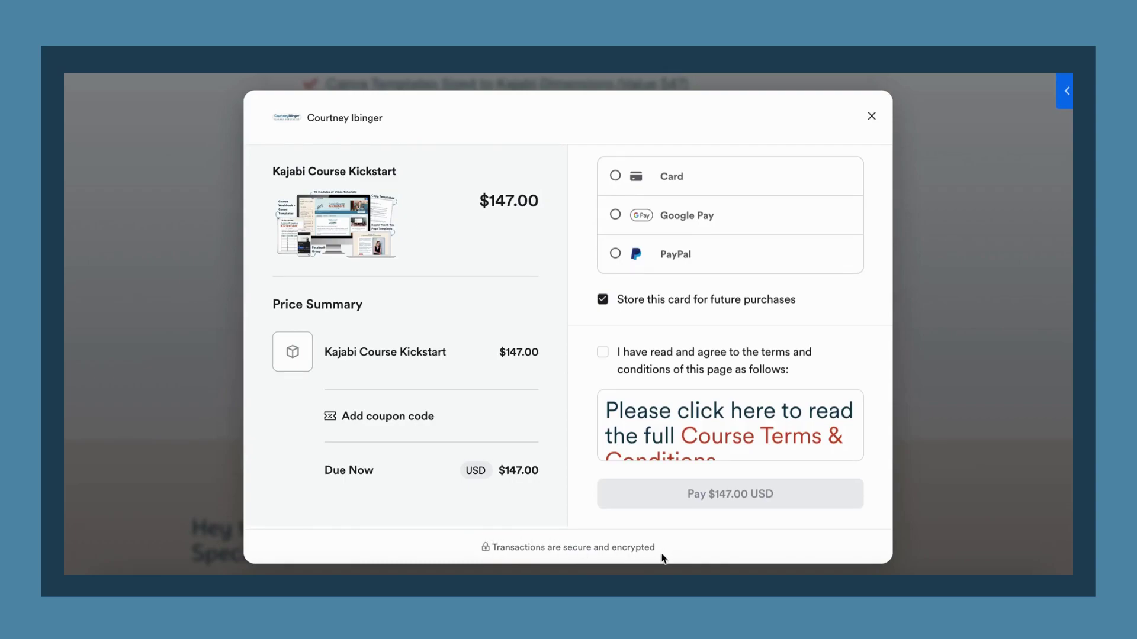
{"action": "left_click", "coordinate": [871, 116]}
{"action": "scroll", "coordinate": [590, 327], "scroll_direction": "down", "scroll_amount": 15}
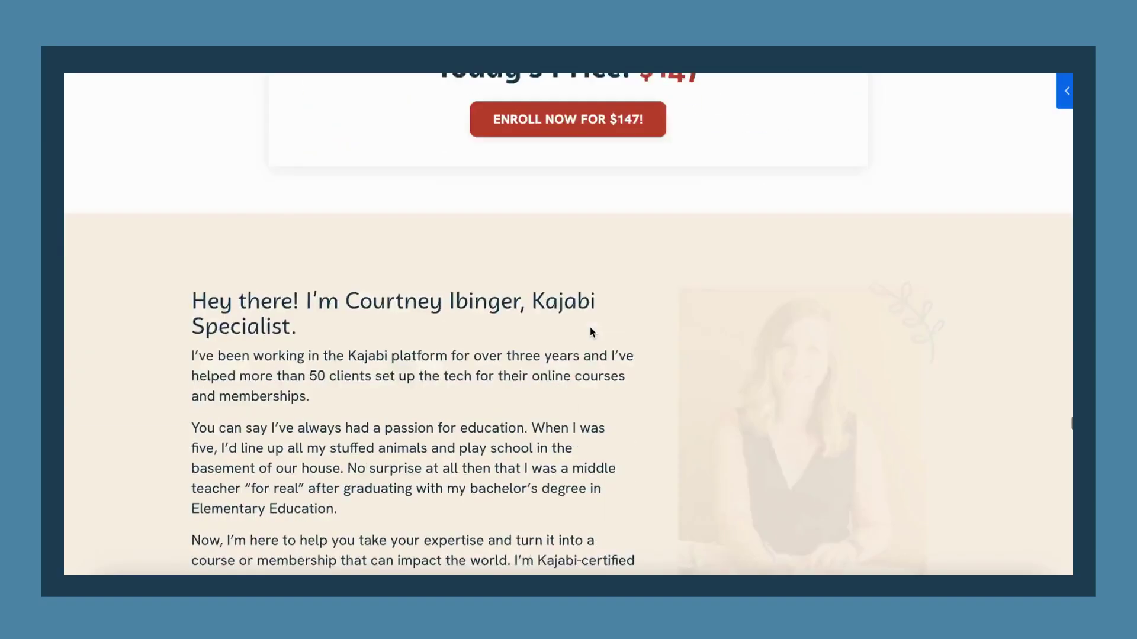
{"action": "scroll", "coordinate": [590, 332], "scroll_direction": "up", "scroll_amount": 10}
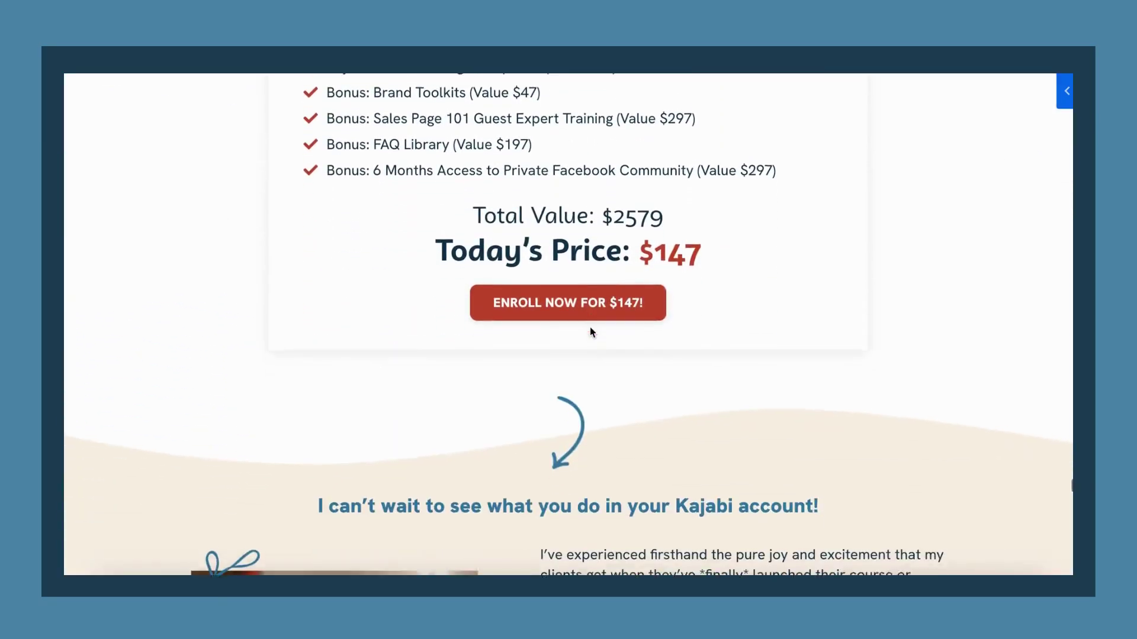
{"action": "left_click", "coordinate": [602, 286]}
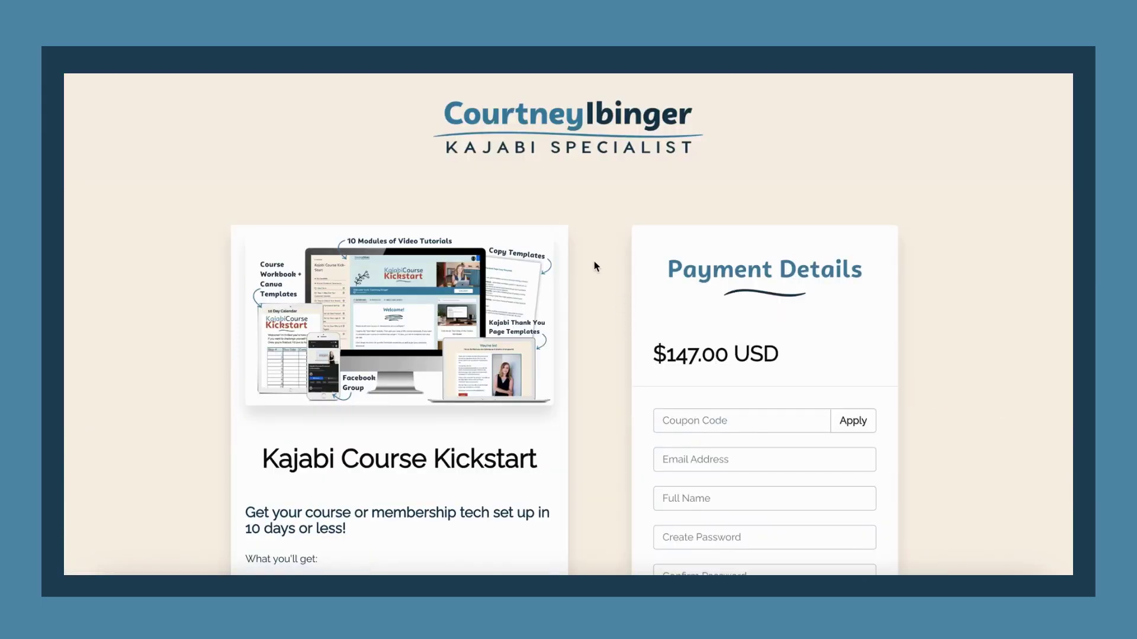
{"action": "scroll", "coordinate": [596, 265], "scroll_direction": "down", "scroll_amount": 1}
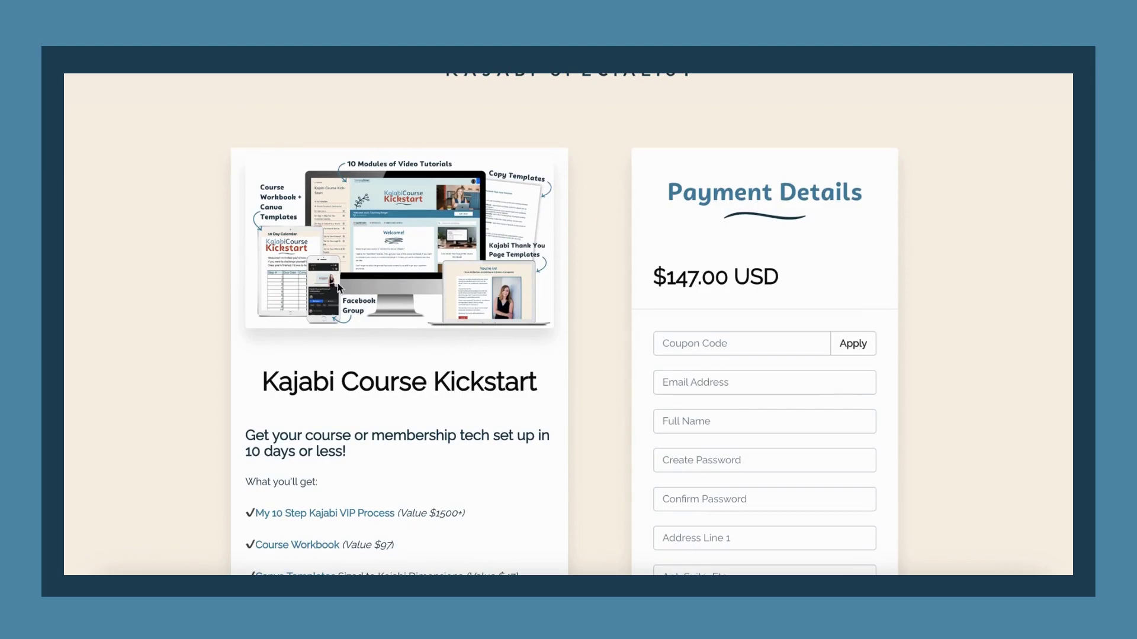
{"action": "scroll", "coordinate": [352, 313], "scroll_direction": "down", "scroll_amount": 5}
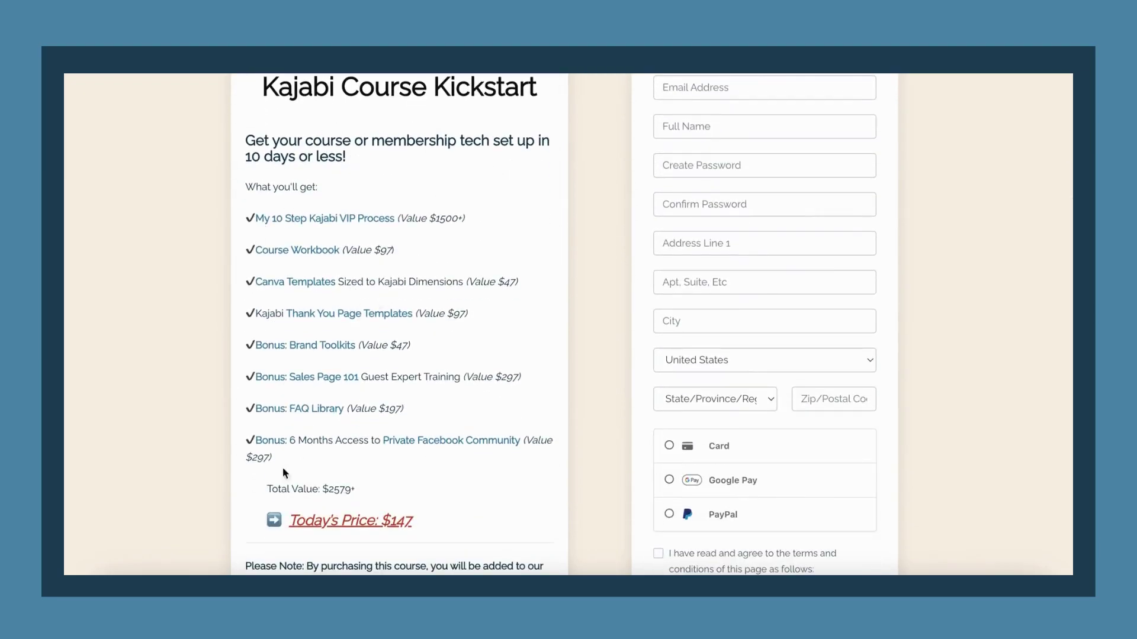
{"action": "scroll", "coordinate": [436, 438], "scroll_direction": "down", "scroll_amount": 4}
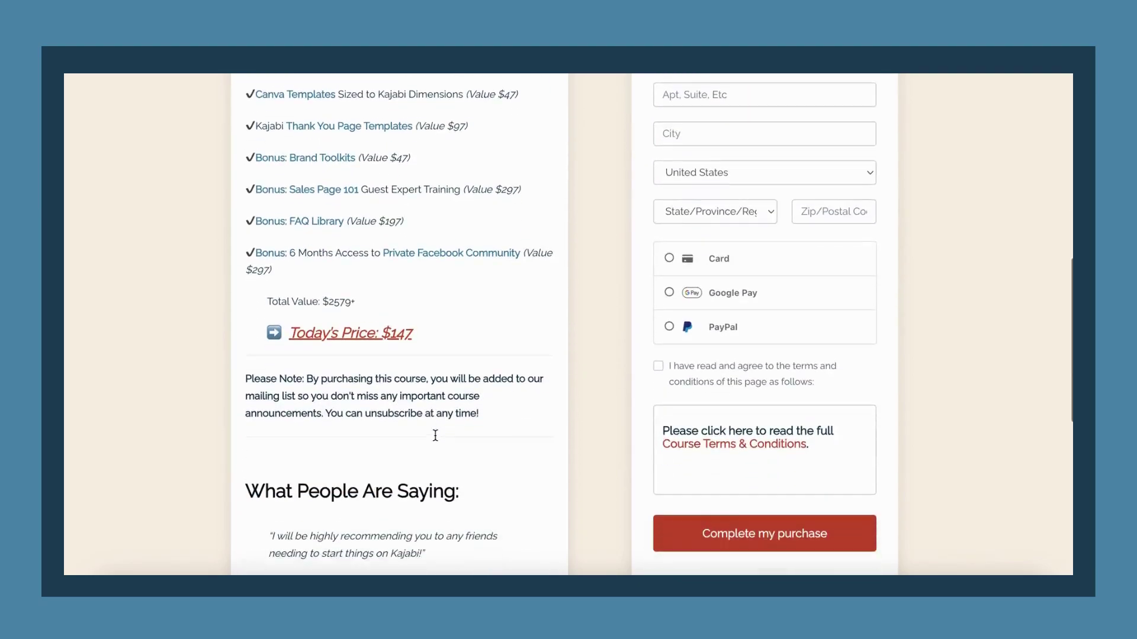
{"action": "scroll", "coordinate": [436, 439], "scroll_direction": "down", "scroll_amount": 4}
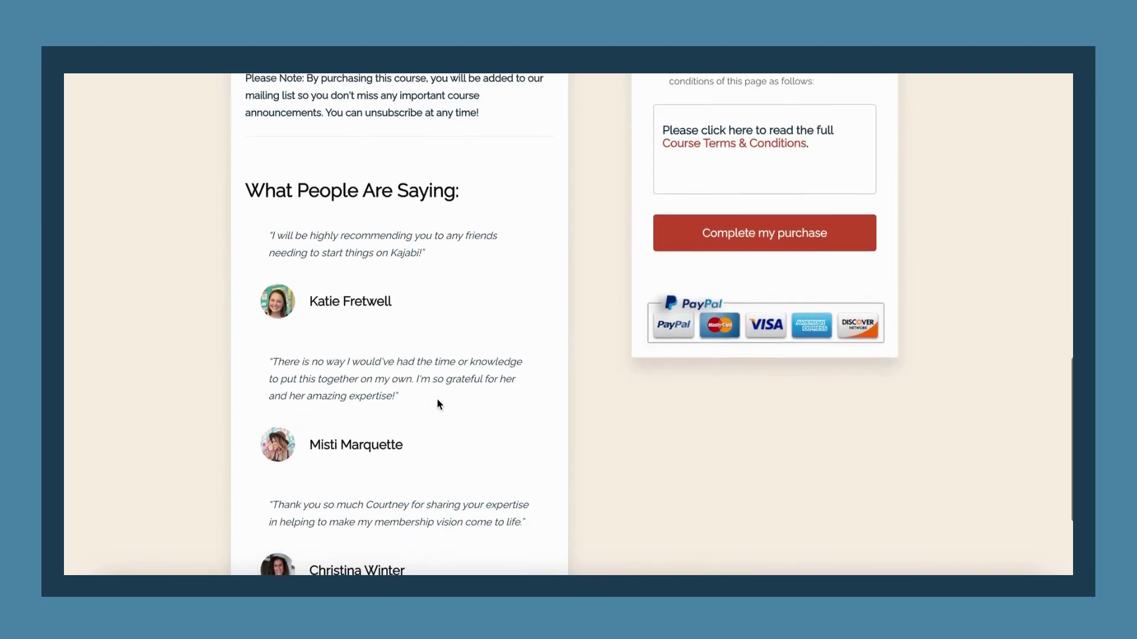
{"action": "scroll", "coordinate": [436, 439], "scroll_direction": "down", "scroll_amount": 1}
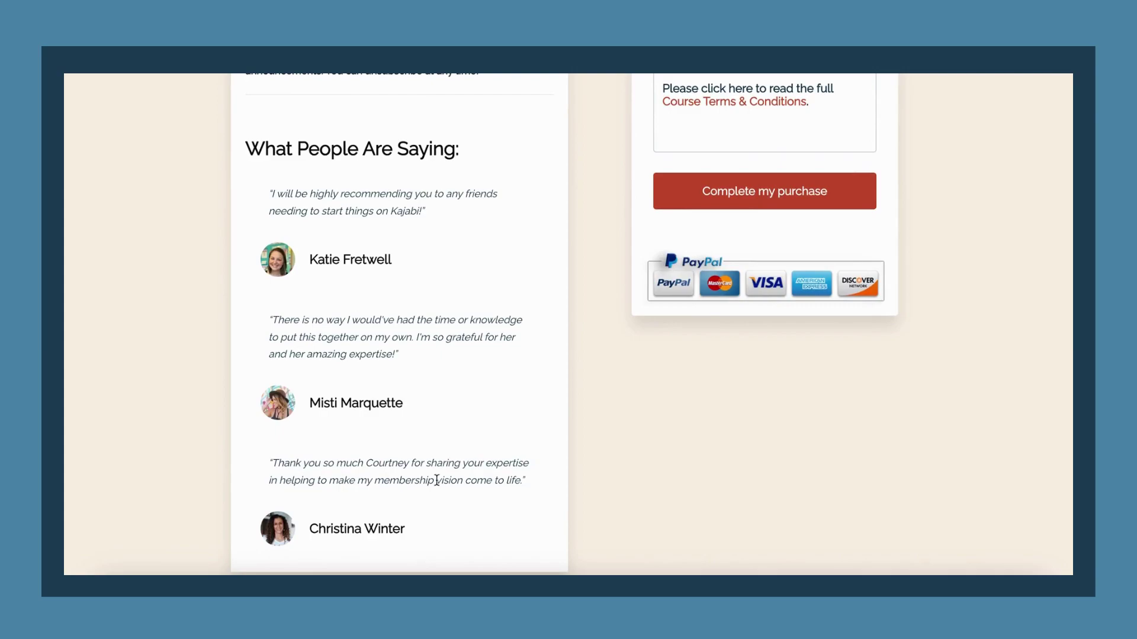
{"action": "scroll", "coordinate": [436, 480], "scroll_direction": "down", "scroll_amount": 1}
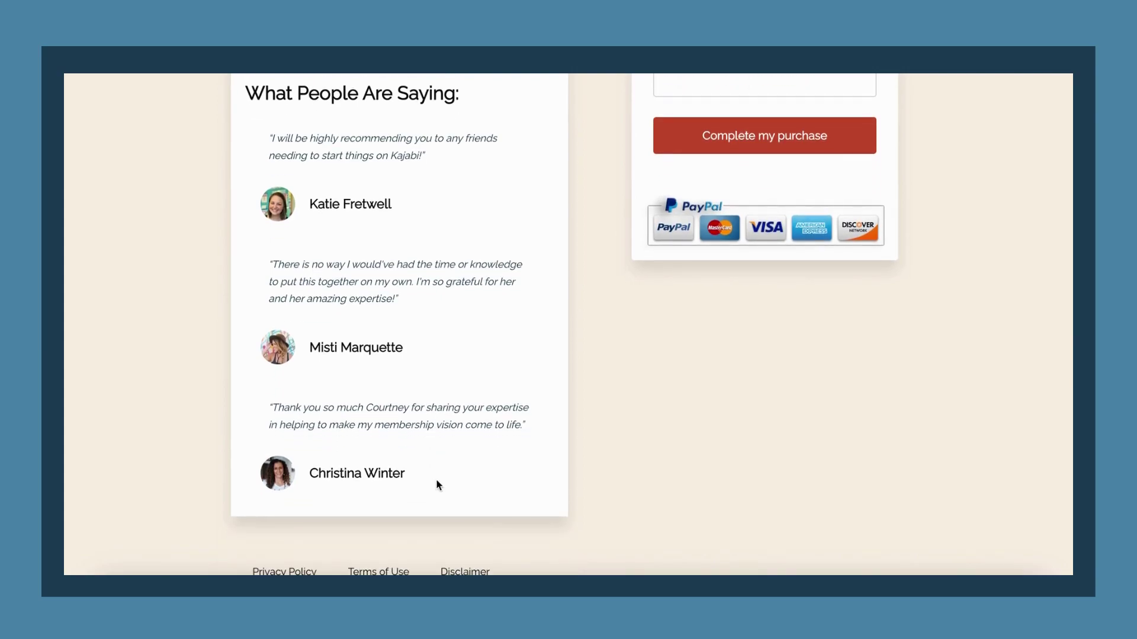
{"action": "scroll", "coordinate": [438, 486], "scroll_direction": "up", "scroll_amount": 15}
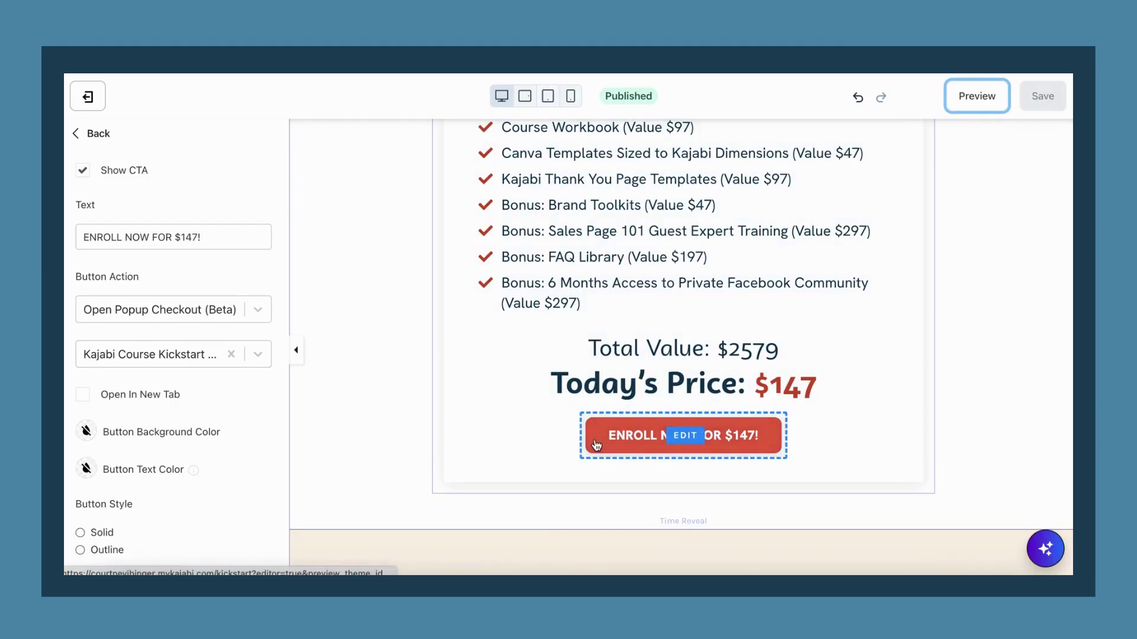
Step: Open a fresh live preview of the sales page from the page editor
{"action": "scroll", "coordinate": [596, 445], "scroll_direction": "up", "scroll_amount": 12}
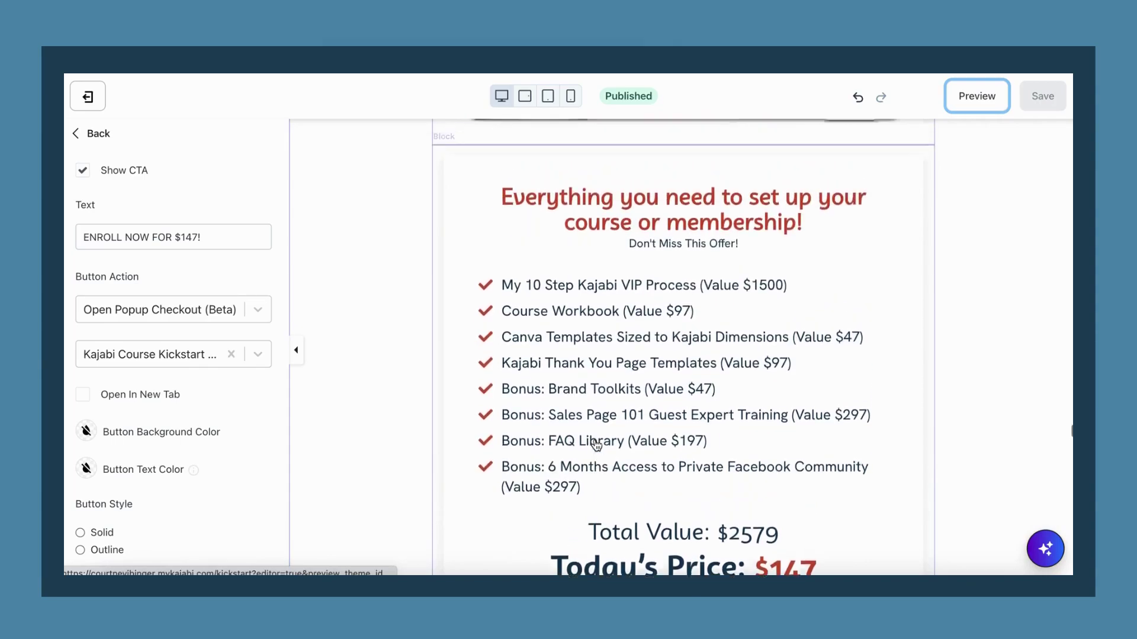
{"action": "scroll", "coordinate": [596, 446], "scroll_direction": "up", "scroll_amount": 12}
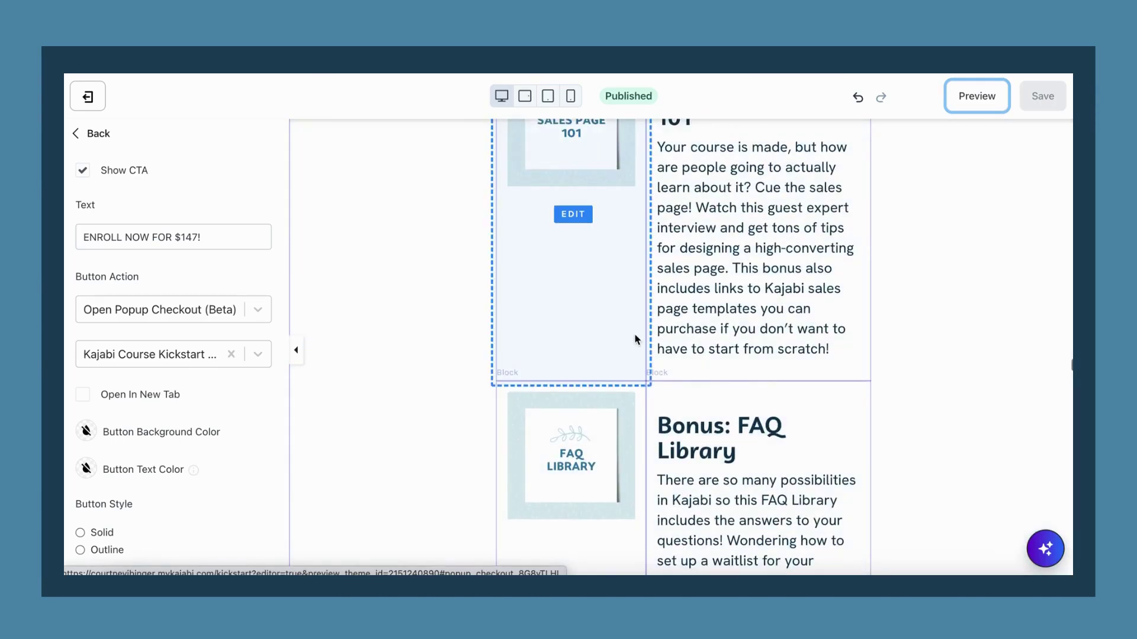
{"action": "scroll", "coordinate": [637, 332], "scroll_direction": "down", "scroll_amount": 10}
{"action": "scroll", "coordinate": [637, 333], "scroll_direction": "down", "scroll_amount": 10}
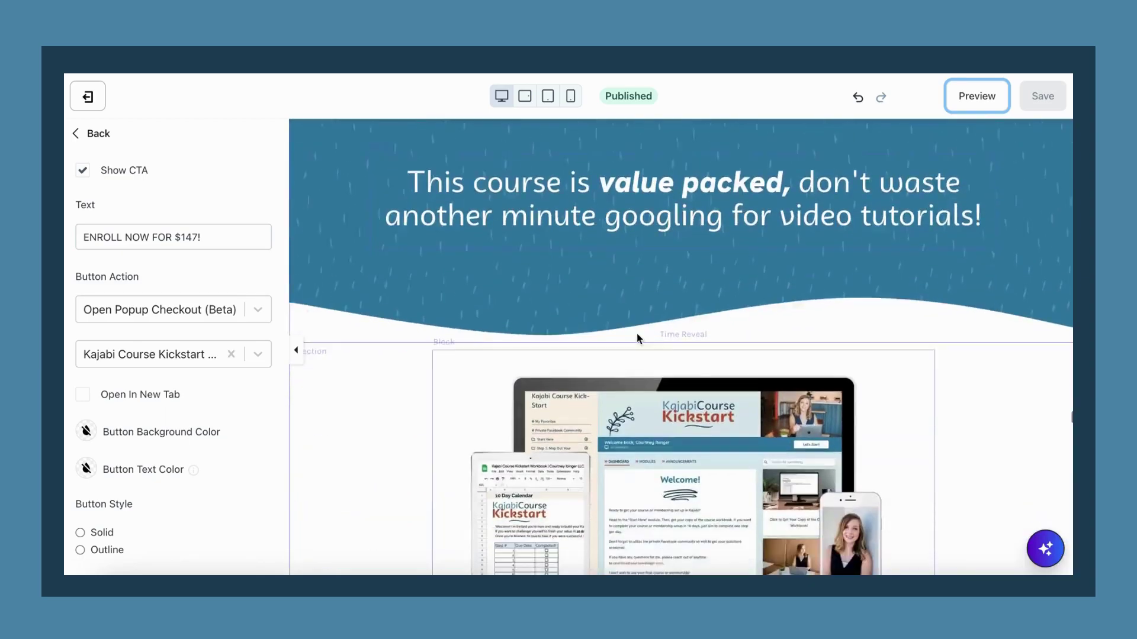
{"action": "left_click", "coordinate": [679, 379]}
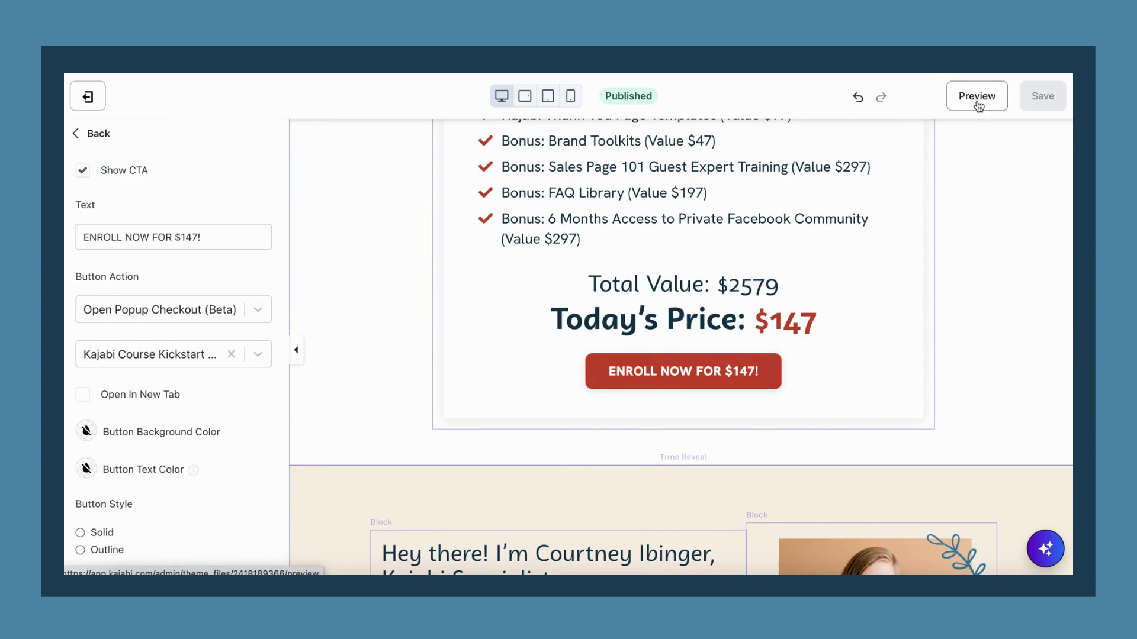
{"action": "key", "text": "alt+Left"}
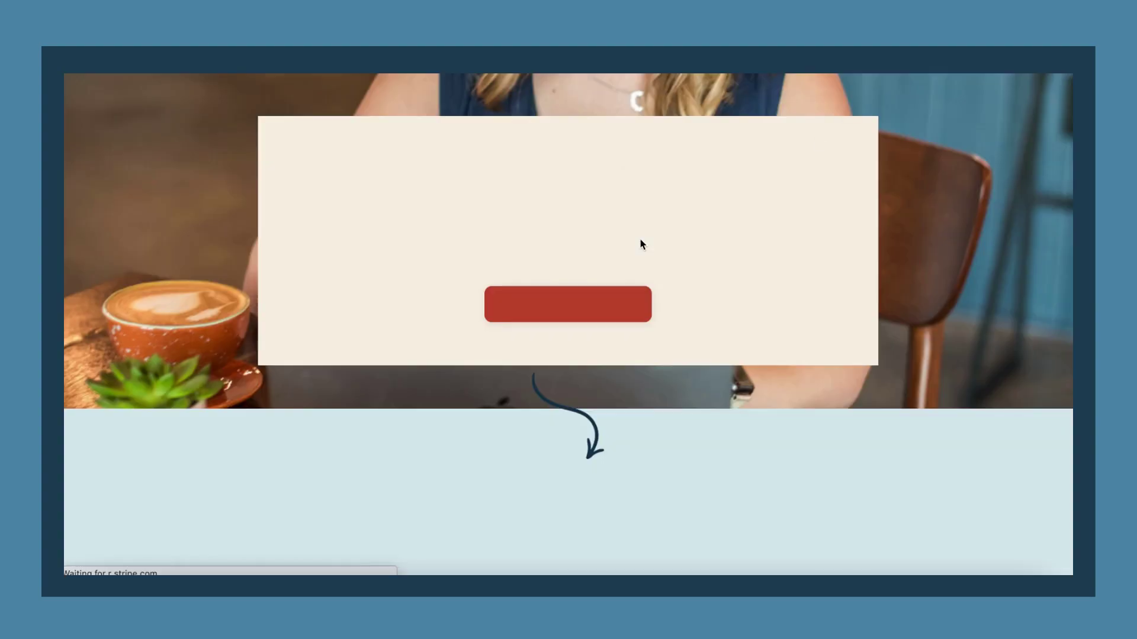
Step: Click ENROLL NOW FOR $147! to show the $147.00 Kajabi Course Kickstart checkout and customer information form
{"action": "scroll", "coordinate": [625, 287], "scroll_direction": "down", "scroll_amount": 15}
{"action": "scroll", "coordinate": [574, 467], "scroll_direction": "down", "scroll_amount": 10}
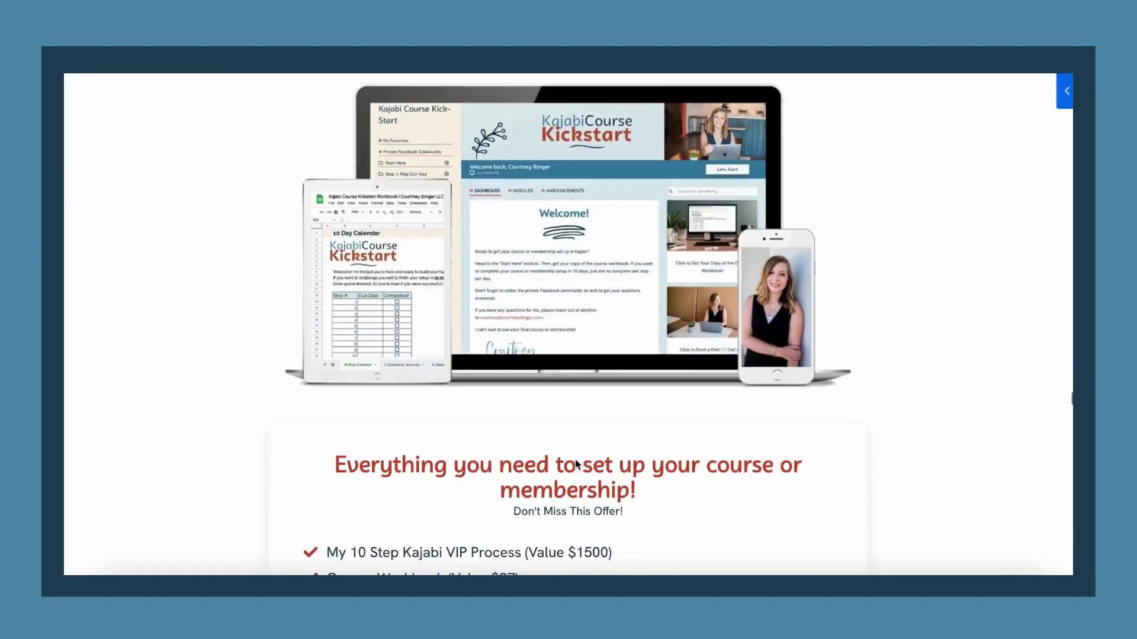
{"action": "left_click", "coordinate": [608, 250]}
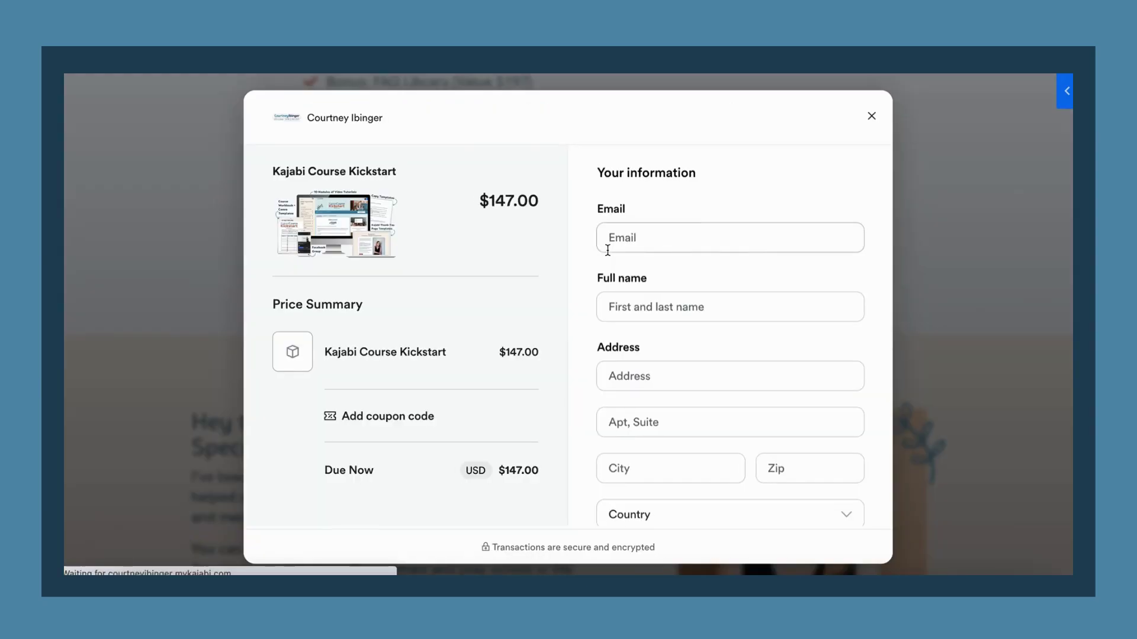
{"action": "scroll", "coordinate": [586, 306], "scroll_direction": "down", "scroll_amount": 1}
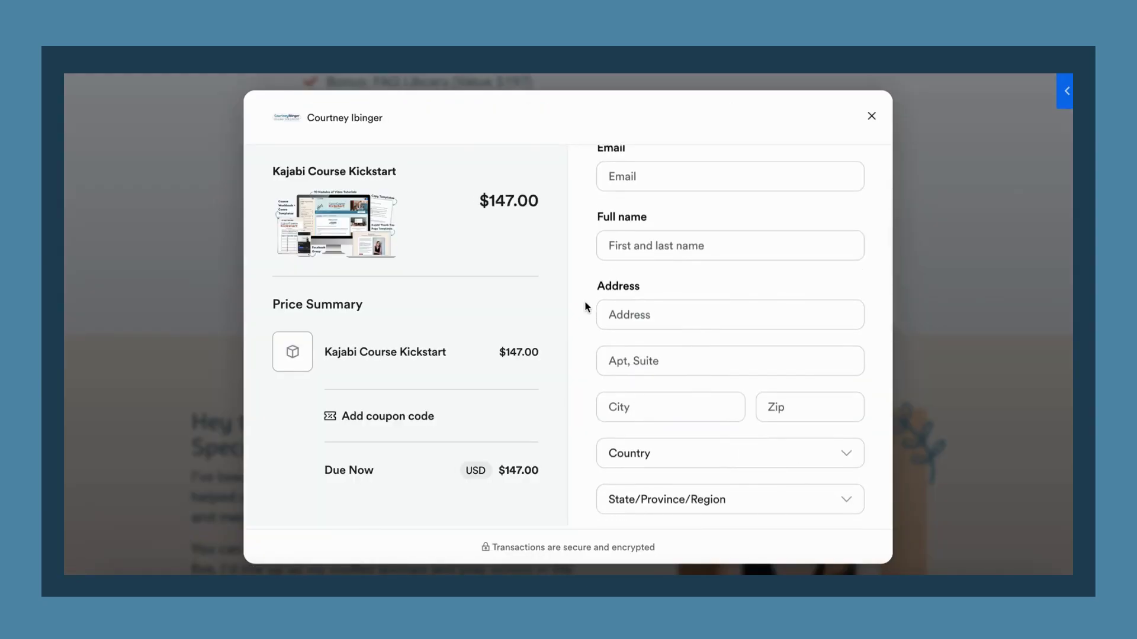